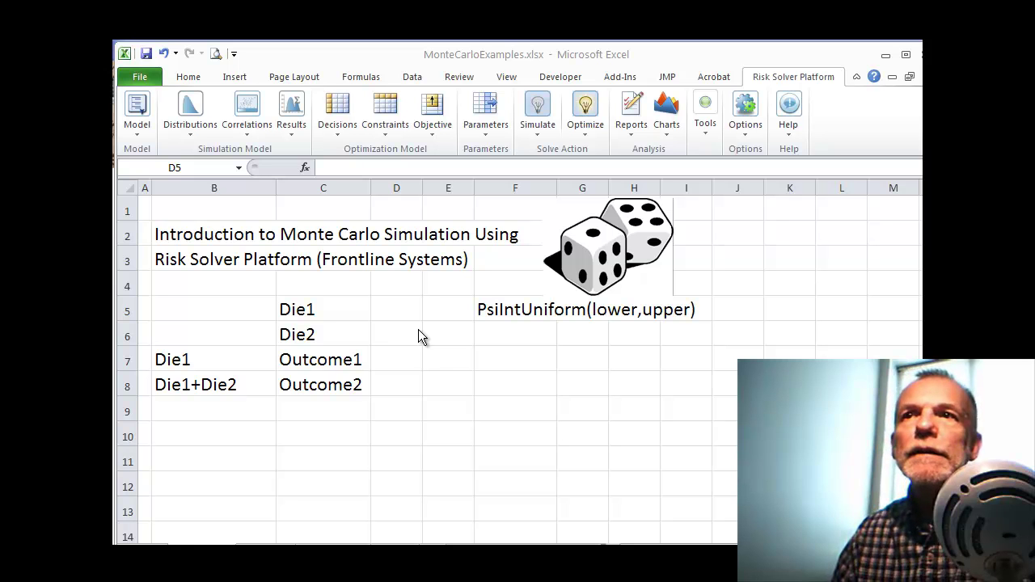
- Assign the discrete IntUniform distribution to cell D5 for Die1
{"action": "left_click", "coordinate": [393, 309]}
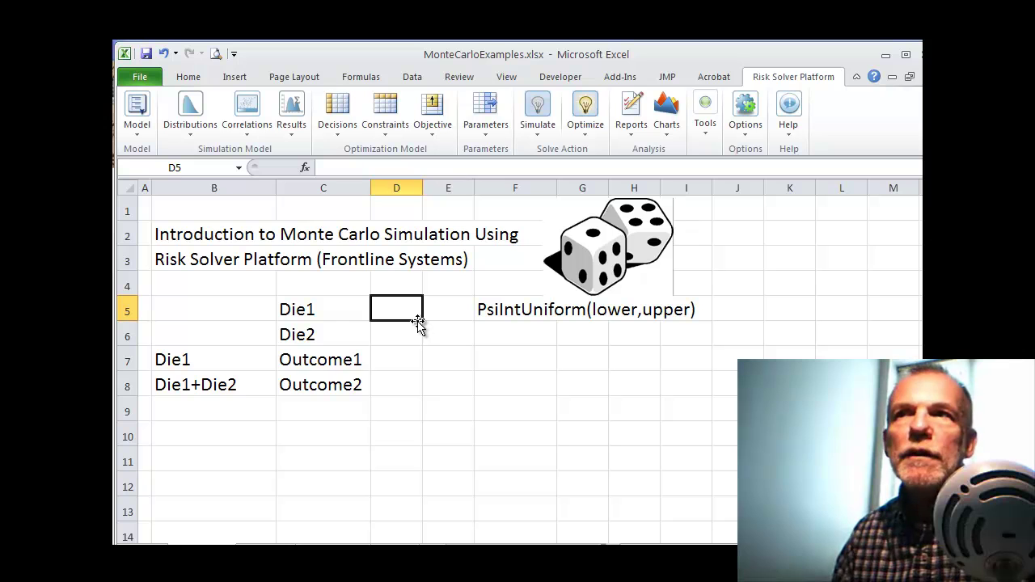
{"action": "left_click", "coordinate": [191, 126]}
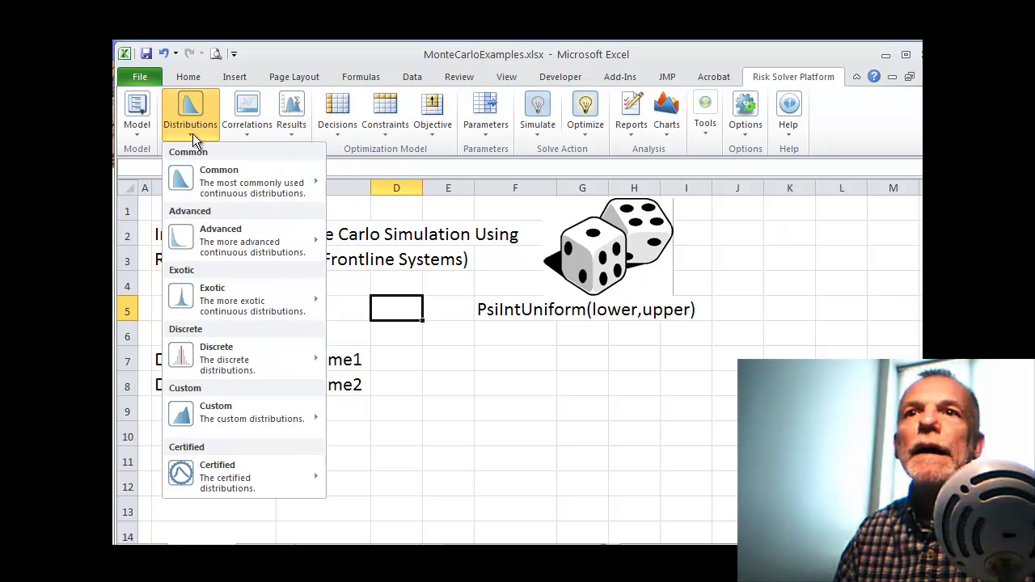
{"action": "mouse_move", "coordinate": [235, 373]}
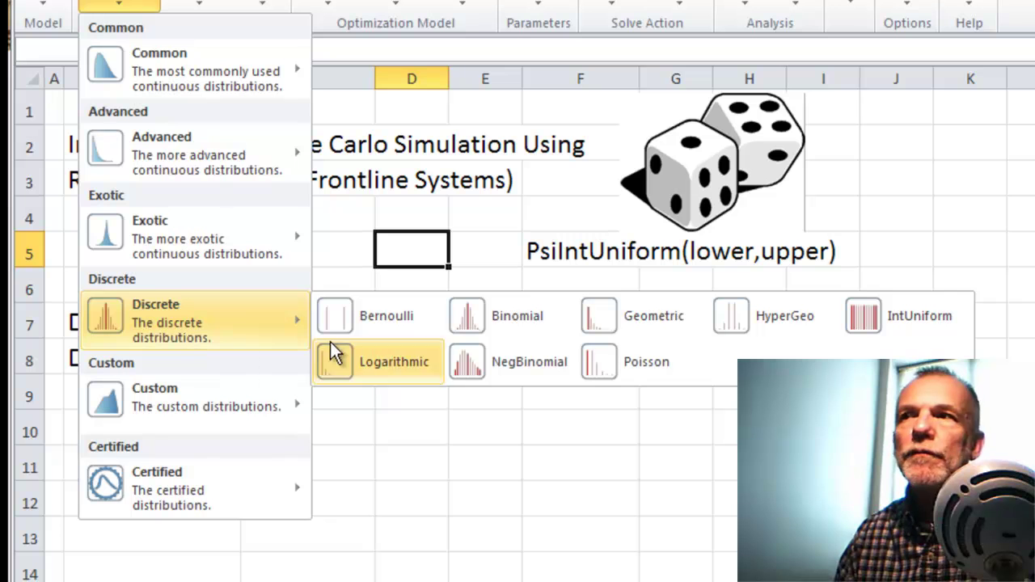
{"action": "left_click", "coordinate": [877, 323]}
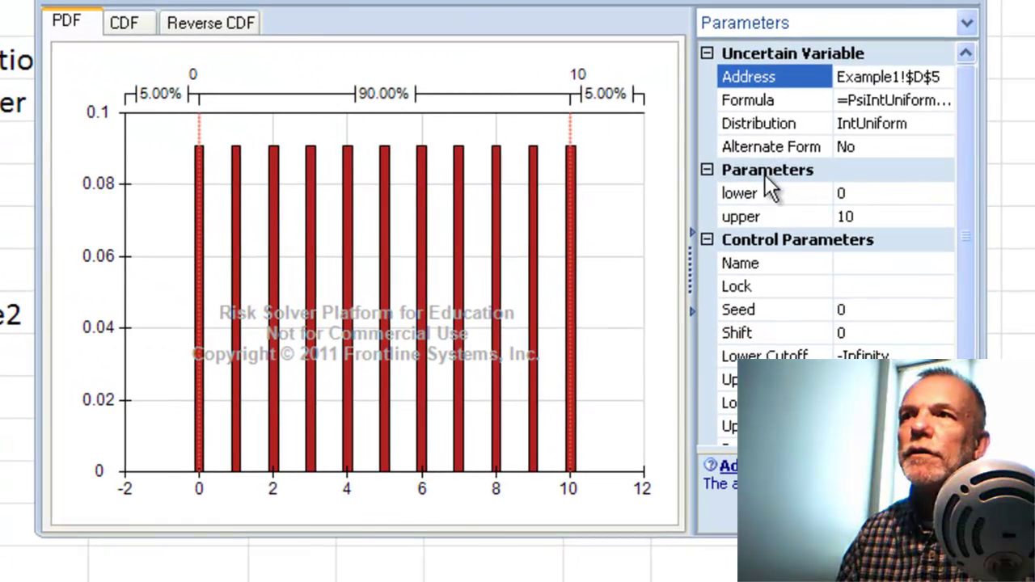
- Set the Die1 distribution's lower parameter to 1 and its upper parameter to 6
{"action": "left_click", "coordinate": [861, 192]}
{"action": "double_click", "coordinate": [854, 194]}
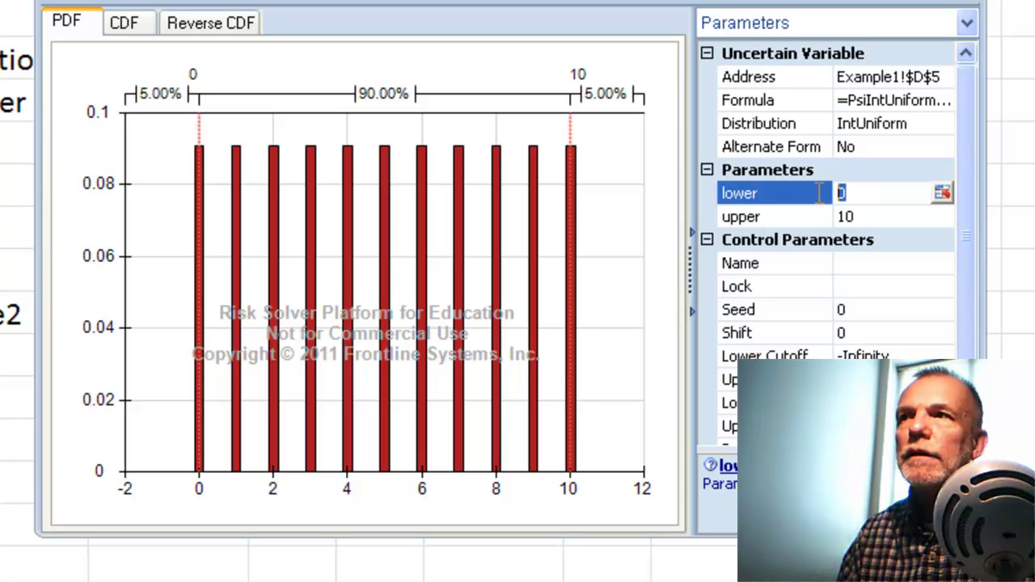
{"action": "type", "text": "1"}
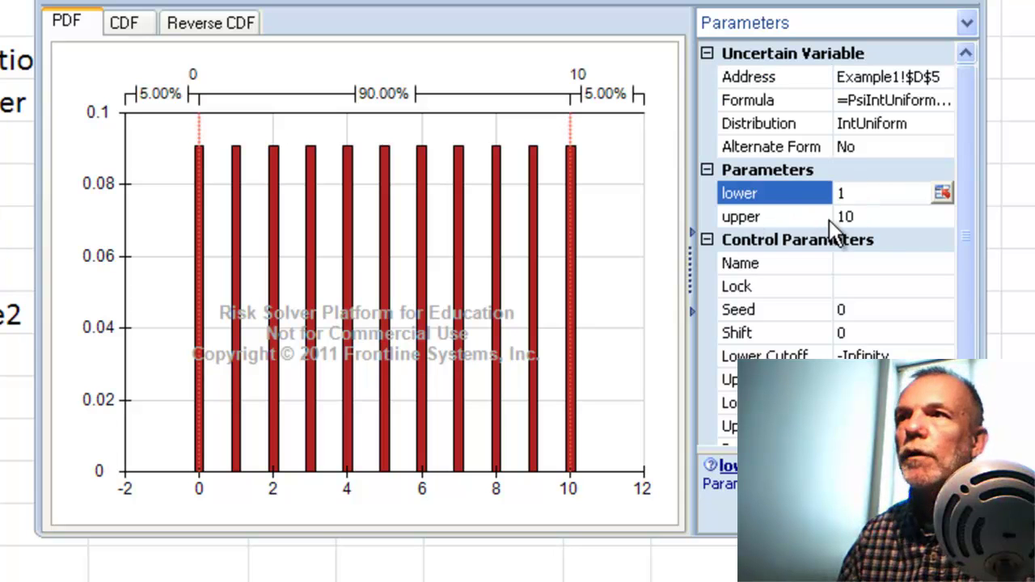
{"action": "left_click", "coordinate": [878, 216]}
{"action": "left_click_drag", "start_coordinate": [880, 216], "coordinate": [810, 212]}
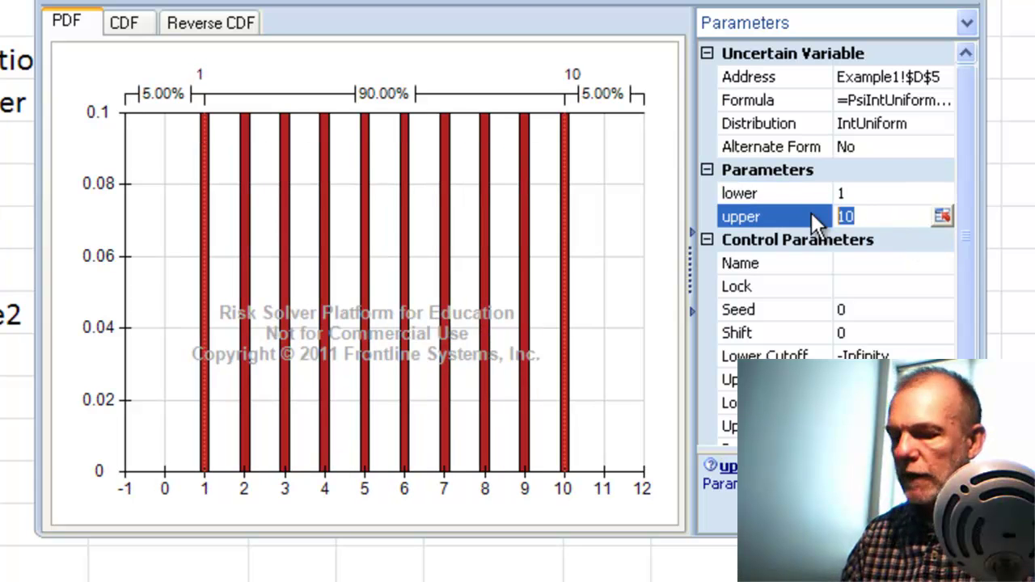
{"action": "type", "text": "6"}
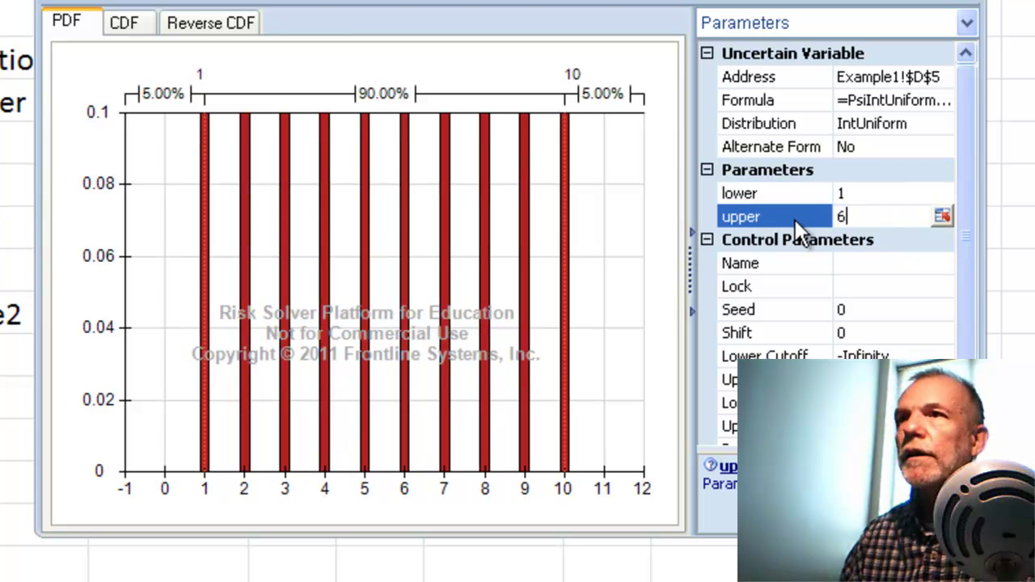
- Name the uncertain variable DIE1 and close its distribution window
{"action": "left_click", "coordinate": [863, 261]}
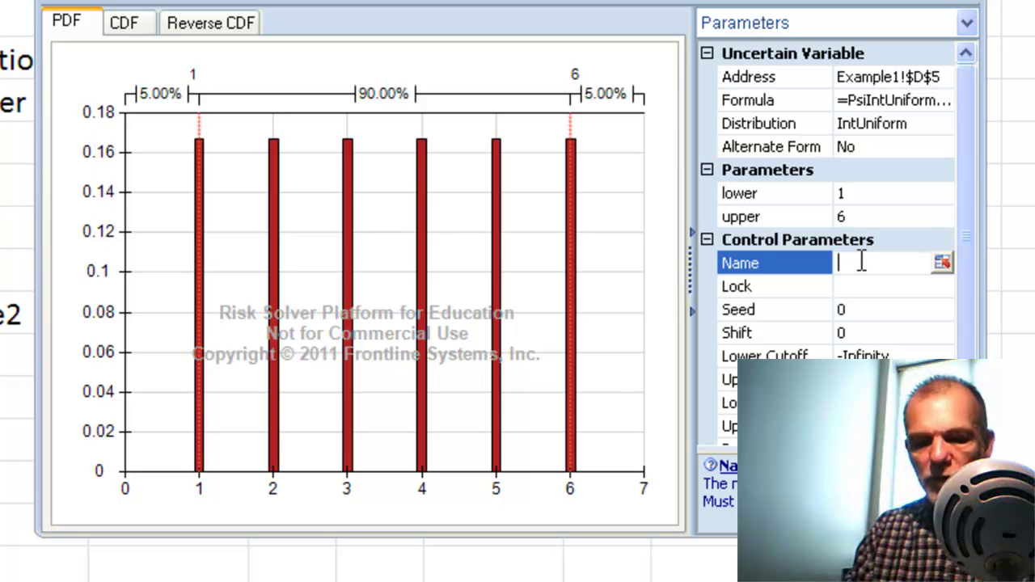
{"action": "type", "text": "I"}
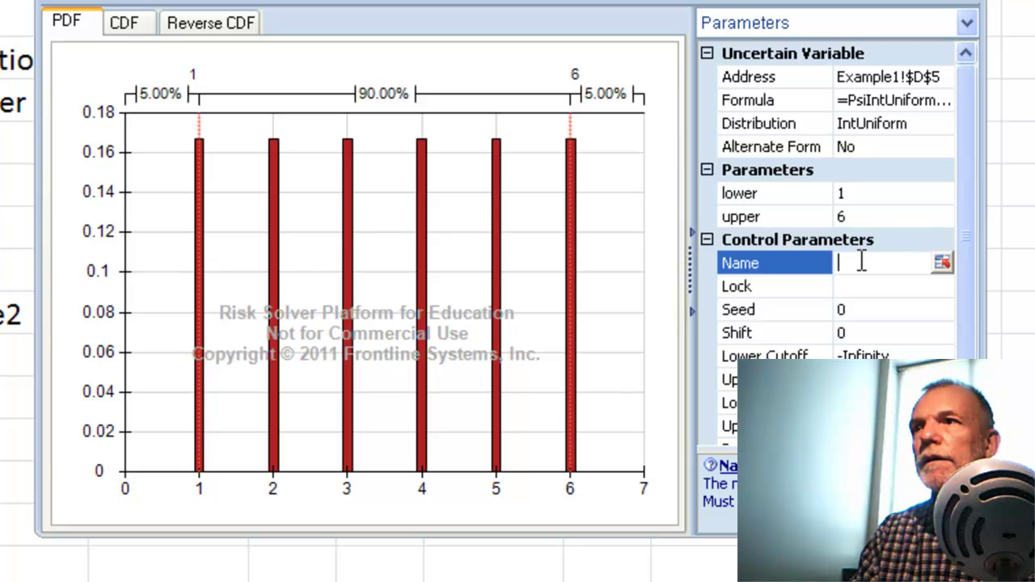
{"action": "type", "text": "i"}
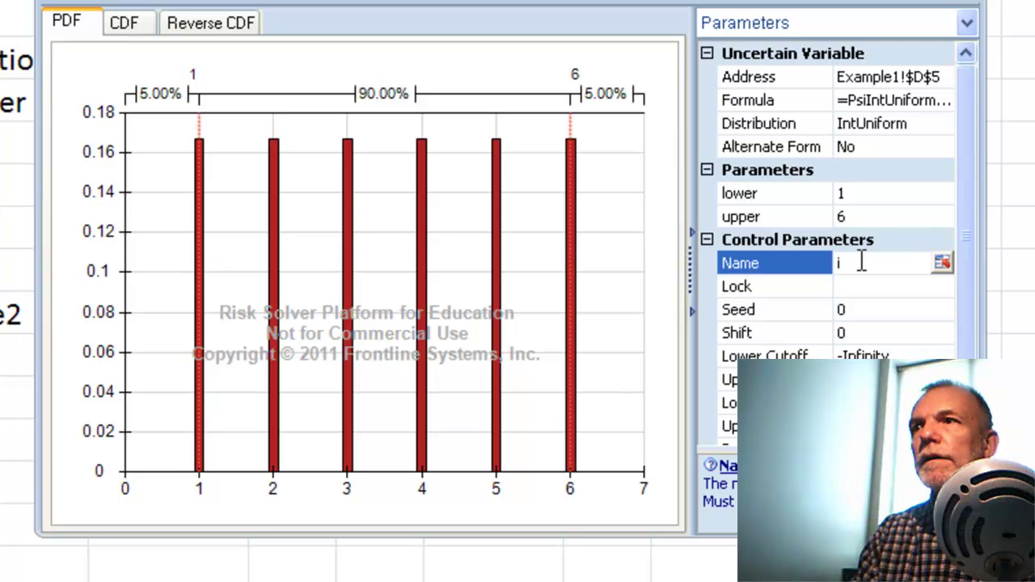
{"action": "key", "text": "BackSpace"}
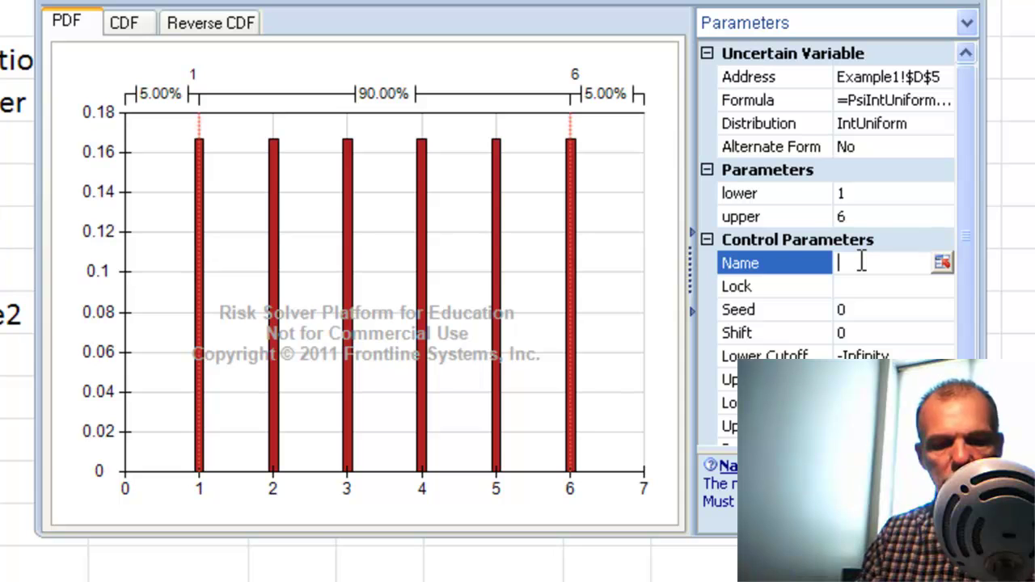
{"action": "type", "text": "Die"}
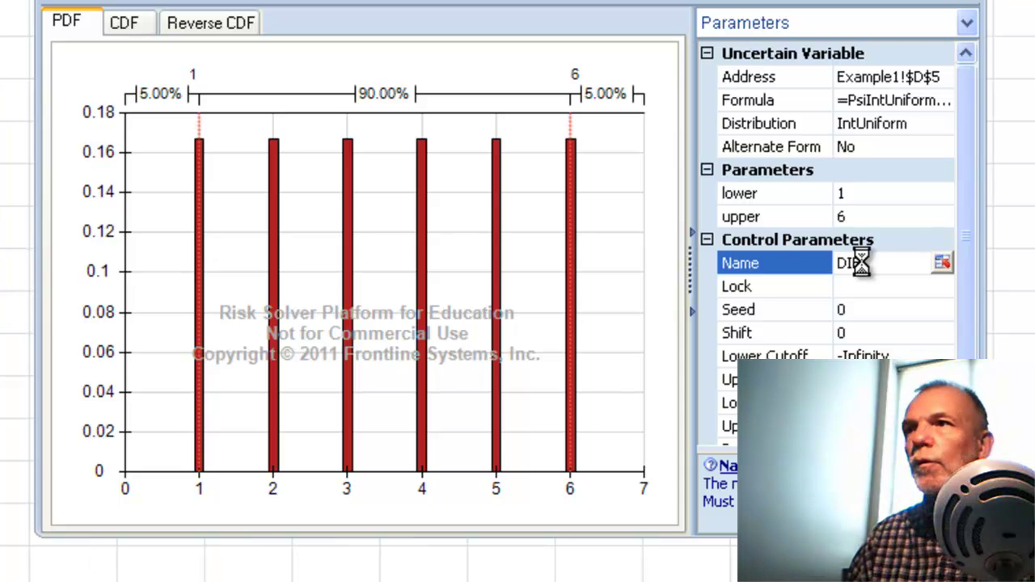
{"action": "type", "text": "1"}
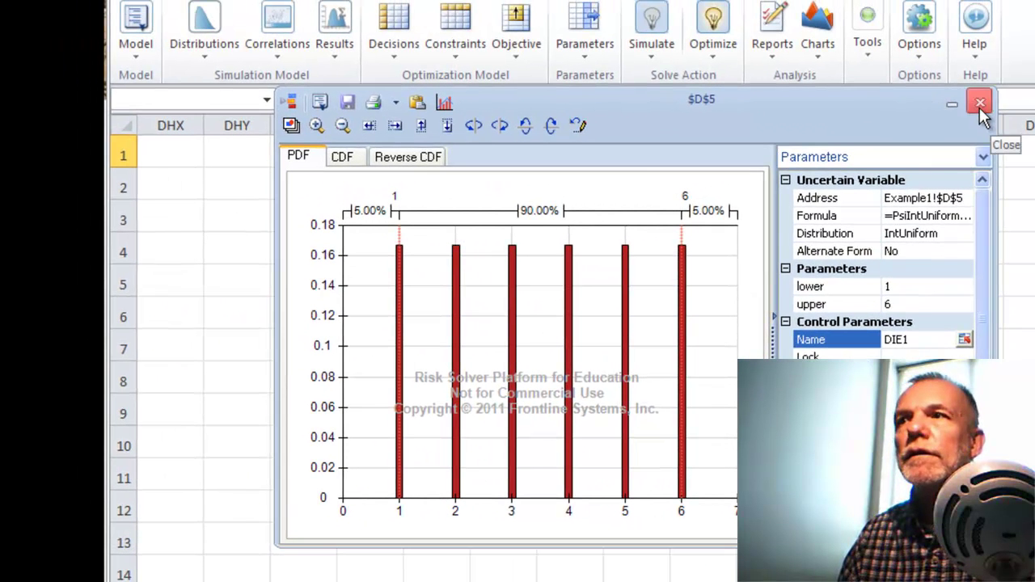
{"action": "left_click", "coordinate": [980, 108]}
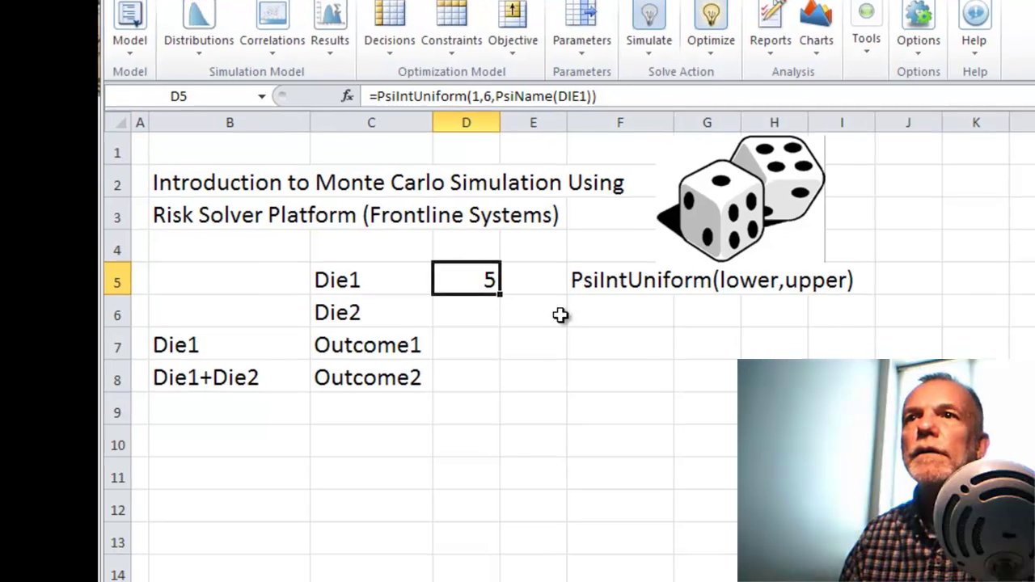
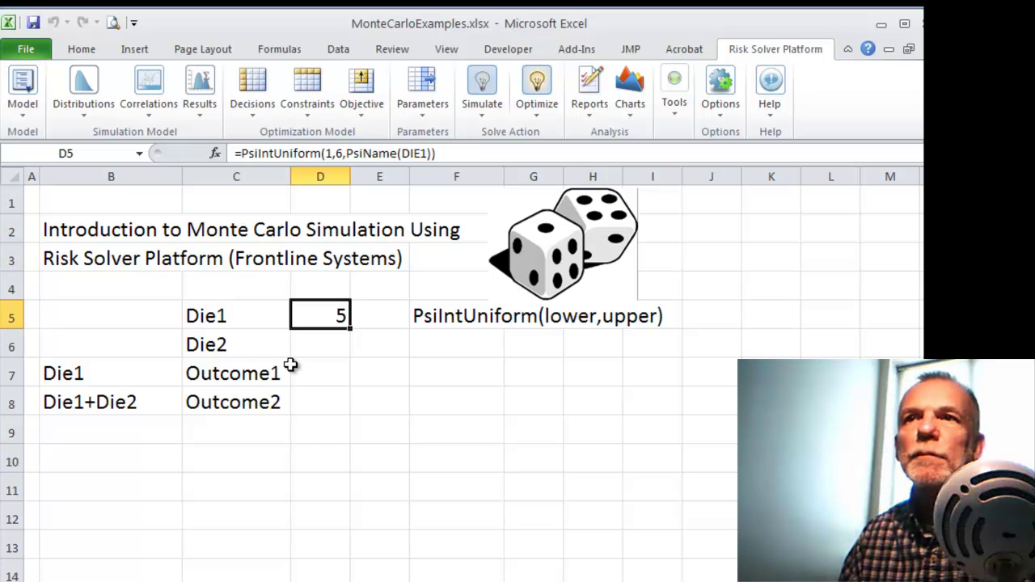
- Enter the formula =D5 in cell D7 for Outcome1
{"action": "left_click", "coordinate": [308, 374]}
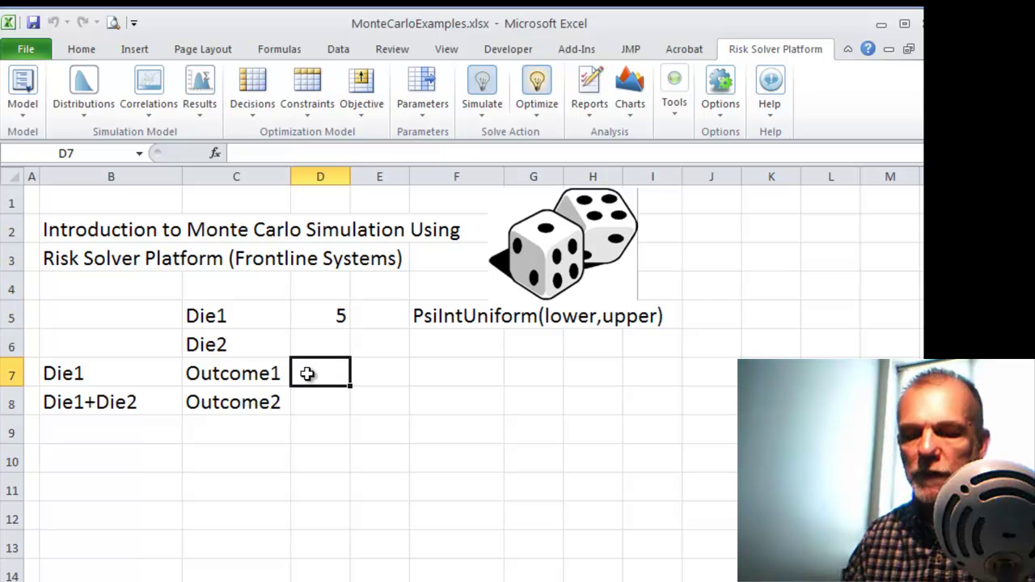
{"action": "type", "text": "="}
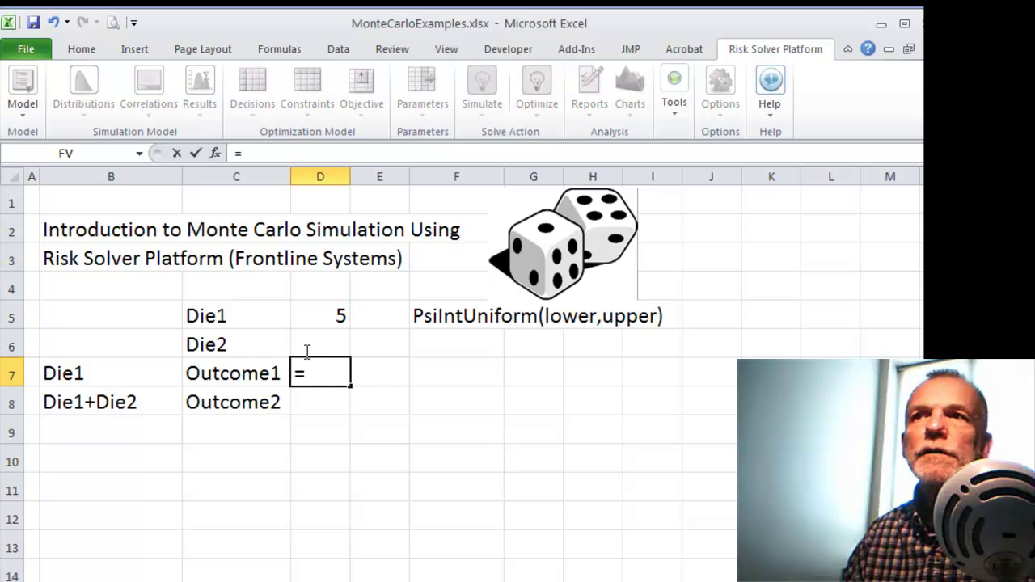
{"action": "left_click", "coordinate": [311, 310]}
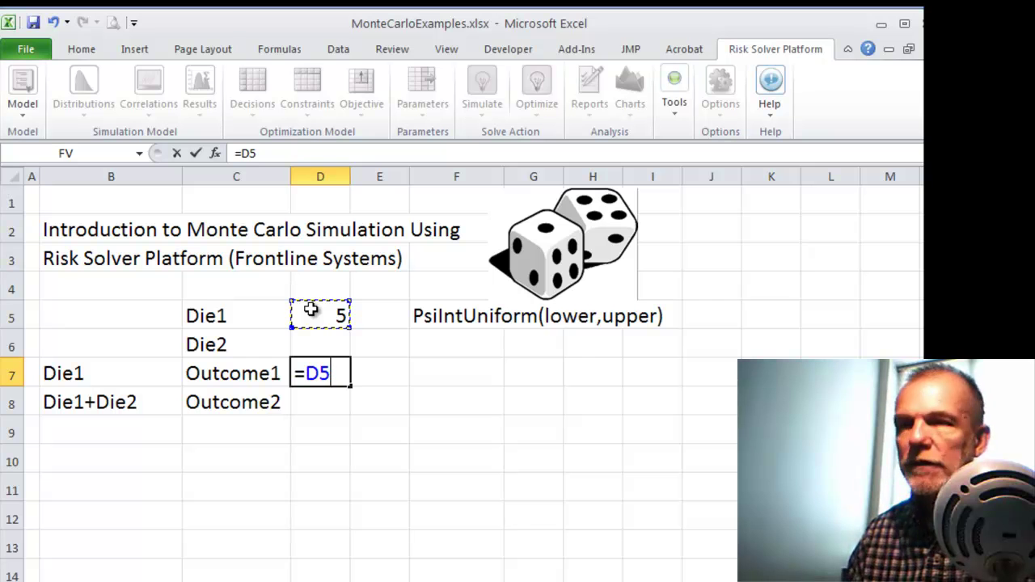
{"action": "key", "text": "Return"}
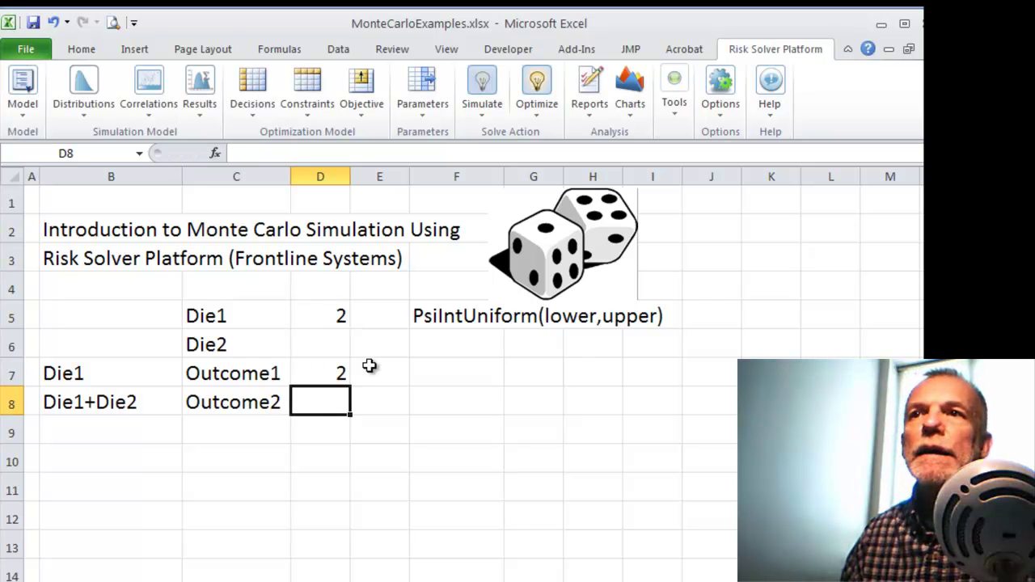
- Make Outcome1 in D7 a simulation output by adding an in-cell PsiOutput function to its formula
{"action": "left_click", "coordinate": [325, 371]}
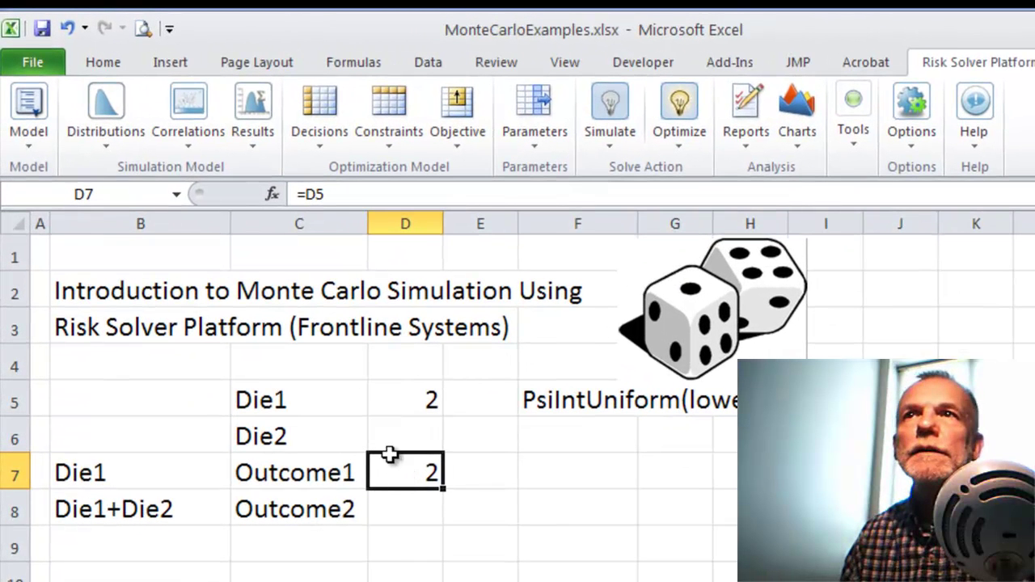
{"action": "left_click", "coordinate": [255, 140]}
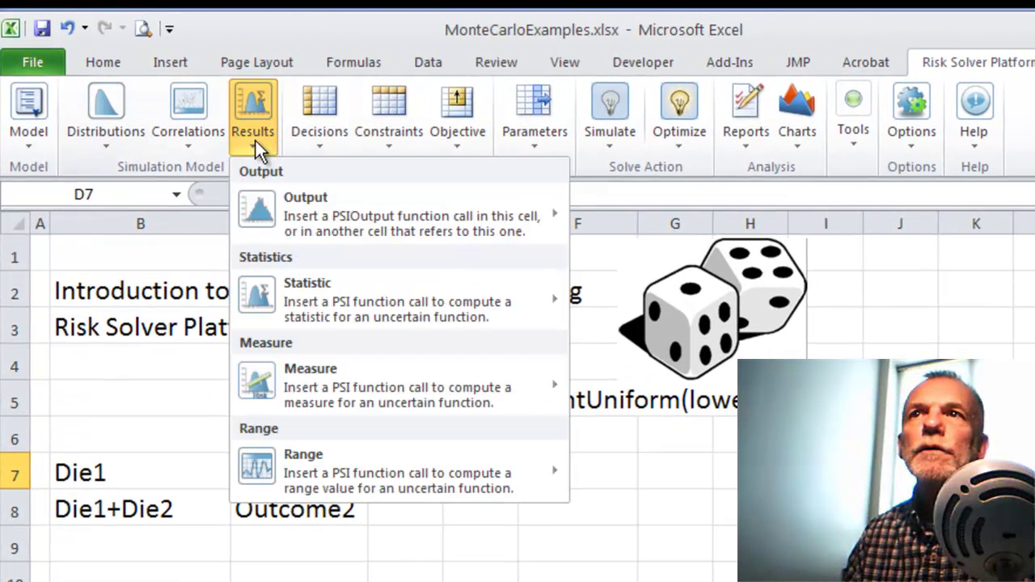
{"action": "mouse_move", "coordinate": [331, 215]}
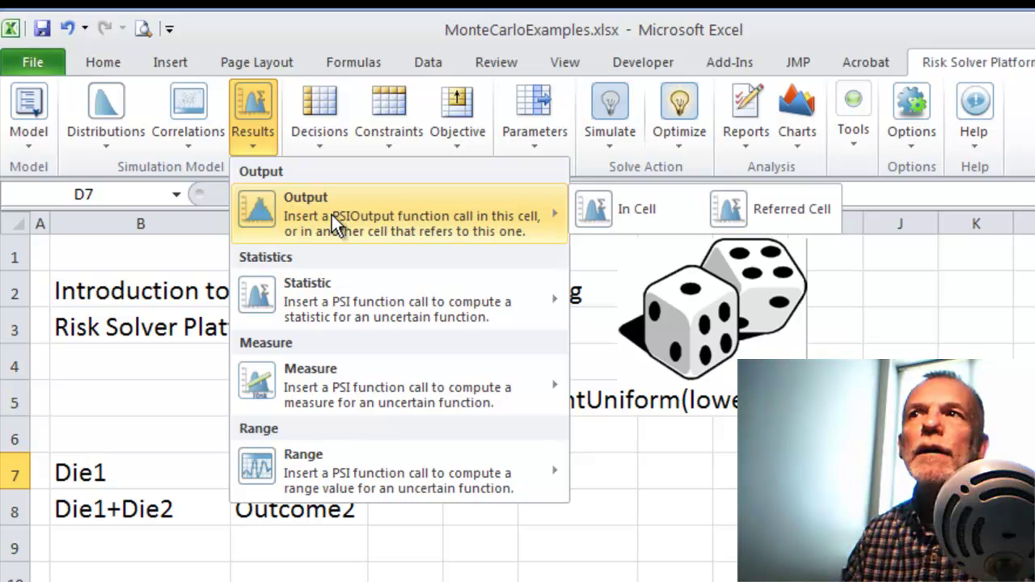
{"action": "left_click", "coordinate": [653, 226]}
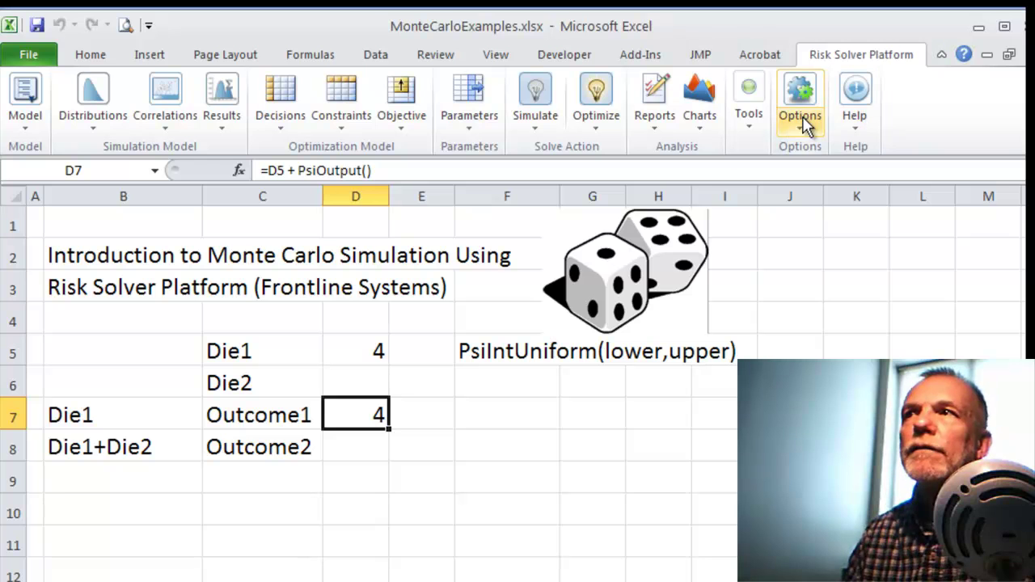
- Check the simulation options, including the number of trials per simulation and the sampling method
{"action": "left_click", "coordinate": [803, 121]}
{"action": "left_click", "coordinate": [804, 149]}
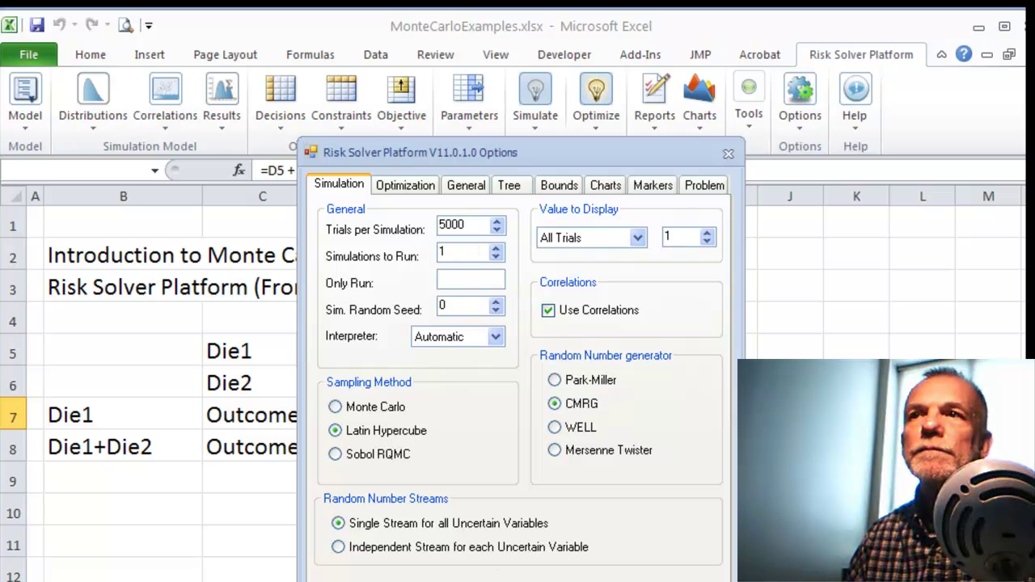
{"action": "key", "text": "Return"}
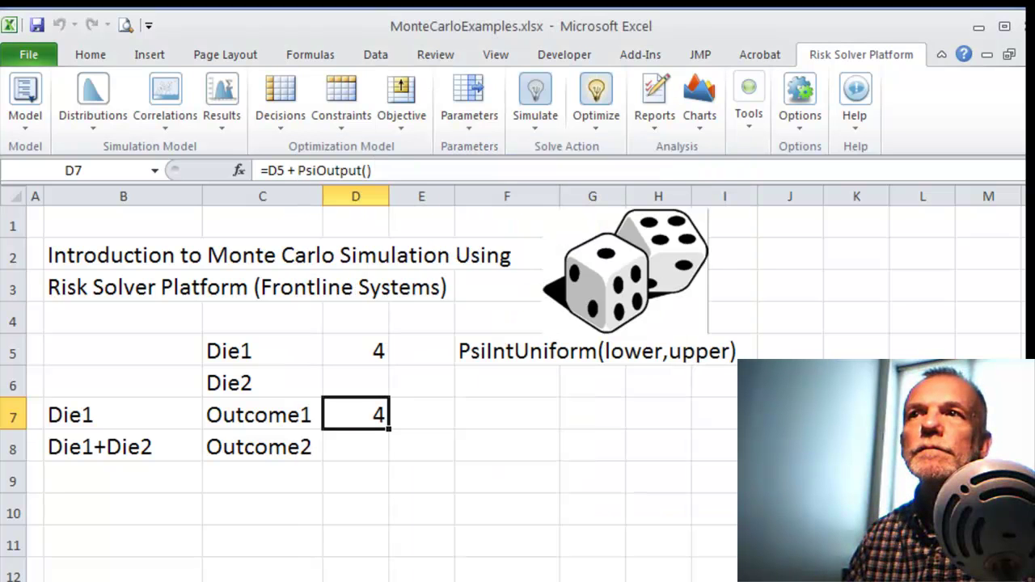
- Run the simulation once, and view the frequency chart and statistics for Outcome1 in D7
{"action": "left_click", "coordinate": [533, 128]}
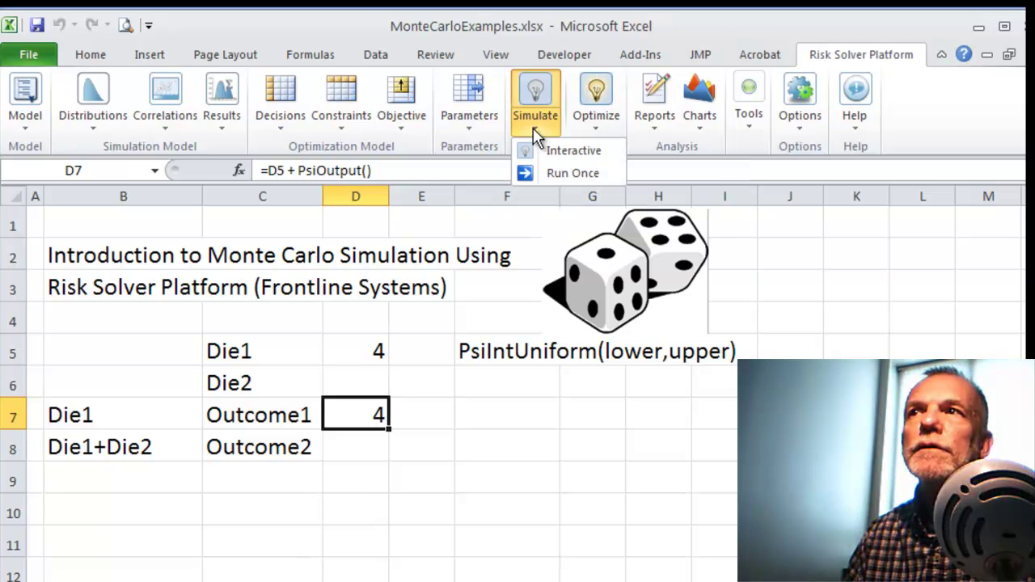
{"action": "left_click", "coordinate": [569, 175]}
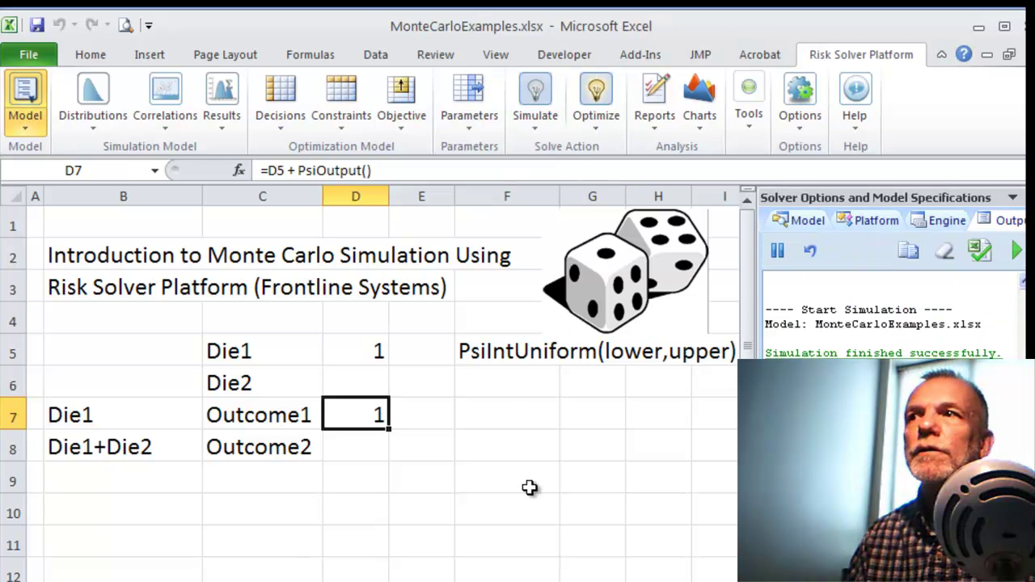
{"action": "double_click", "coordinate": [351, 414]}
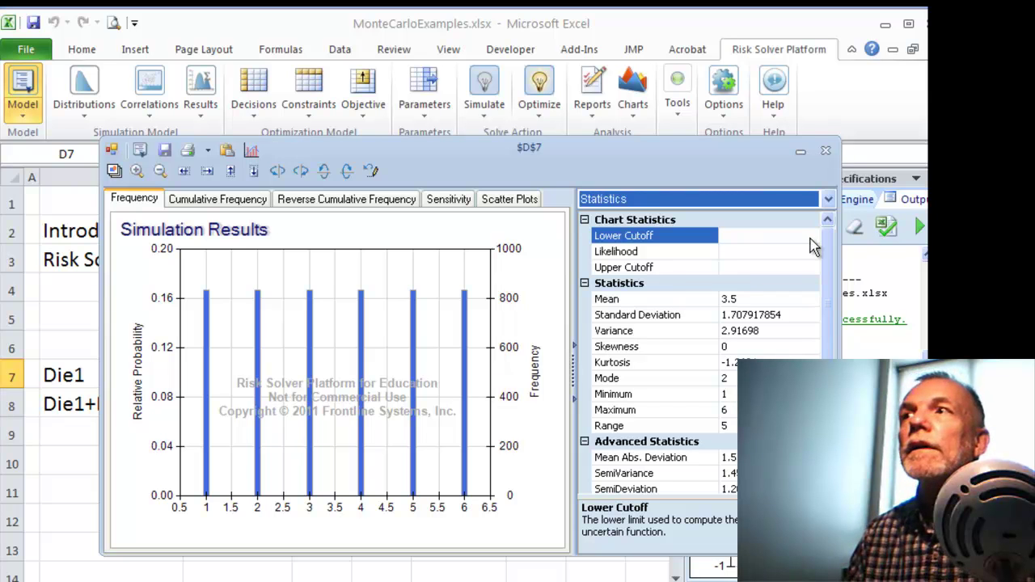
{"action": "left_click", "coordinate": [800, 153]}
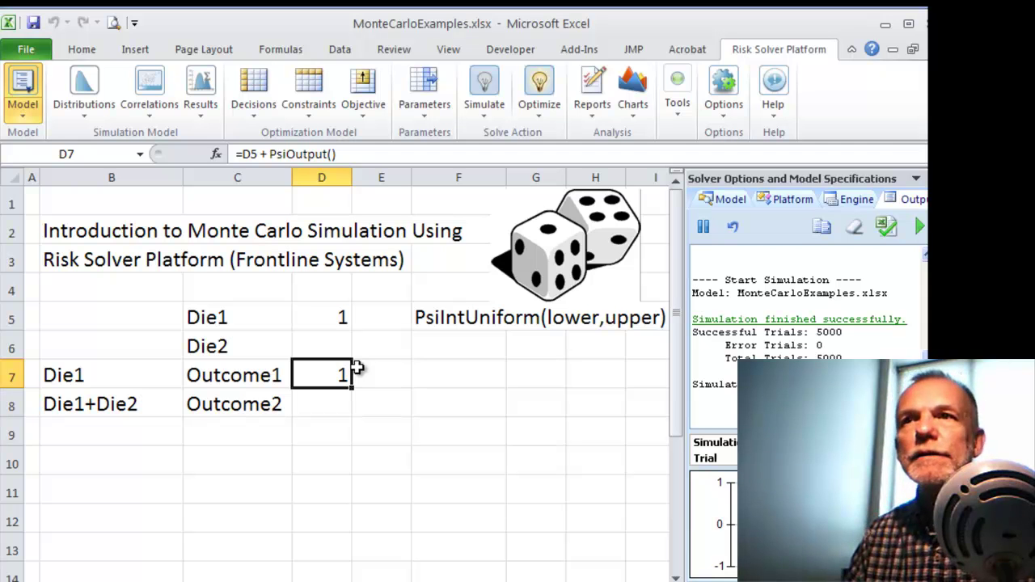
- Fill the Die1 distribution formula from D5 down to D6 for Die2 and check the copied formula
{"action": "left_click", "coordinate": [324, 315]}
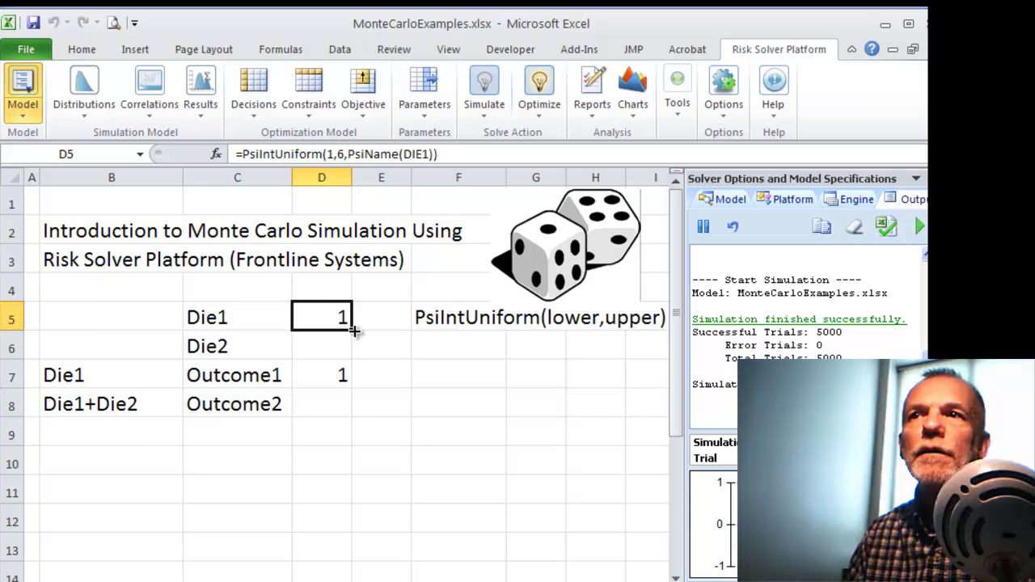
{"action": "left_click_drag", "start_coordinate": [354, 331], "coordinate": [354, 349]}
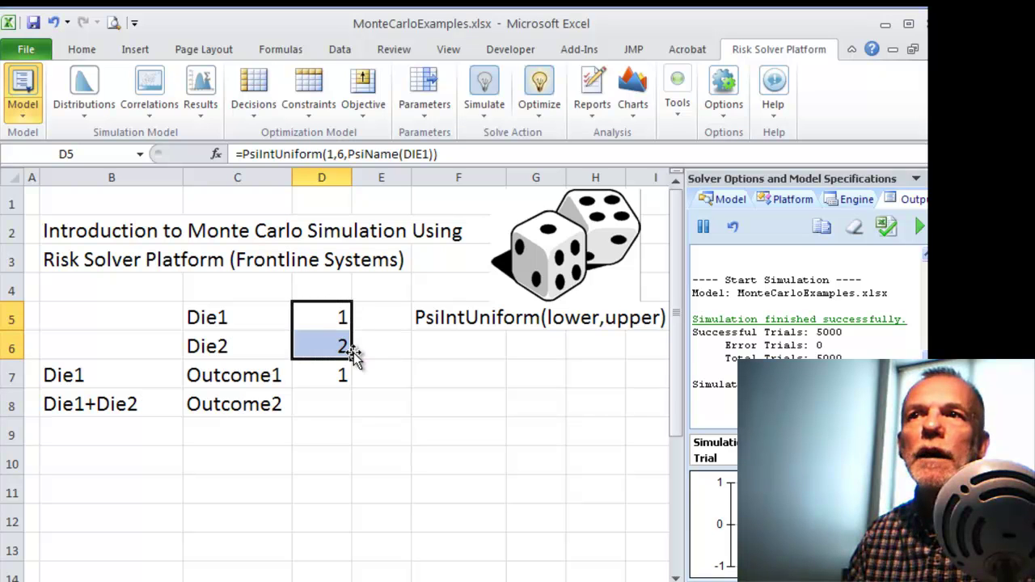
{"action": "left_click", "coordinate": [340, 347]}
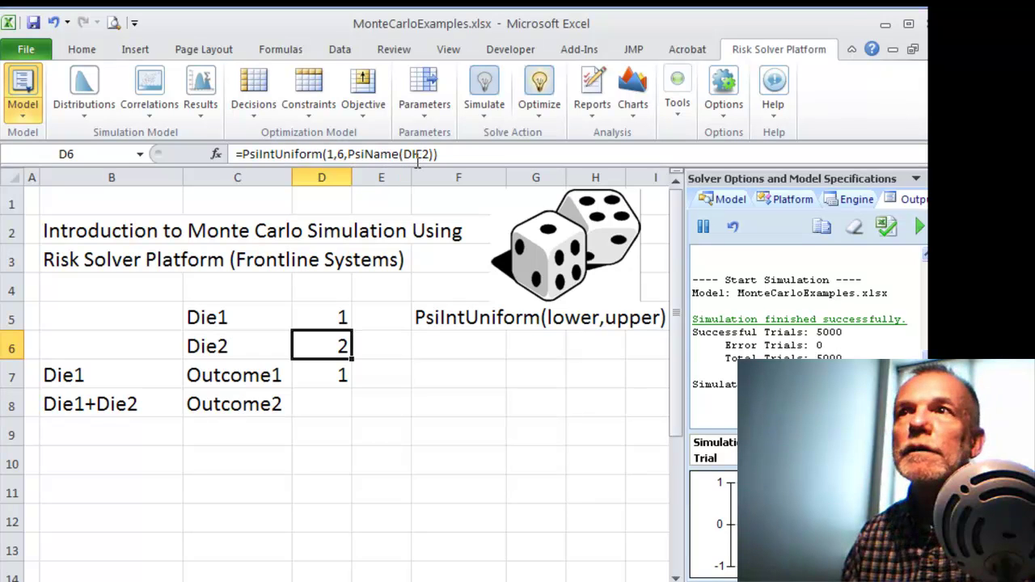
- Enter the formula =D5+D6 in cell D8 for Outcome2
{"action": "left_click", "coordinate": [322, 401]}
{"action": "type", "text": "="}
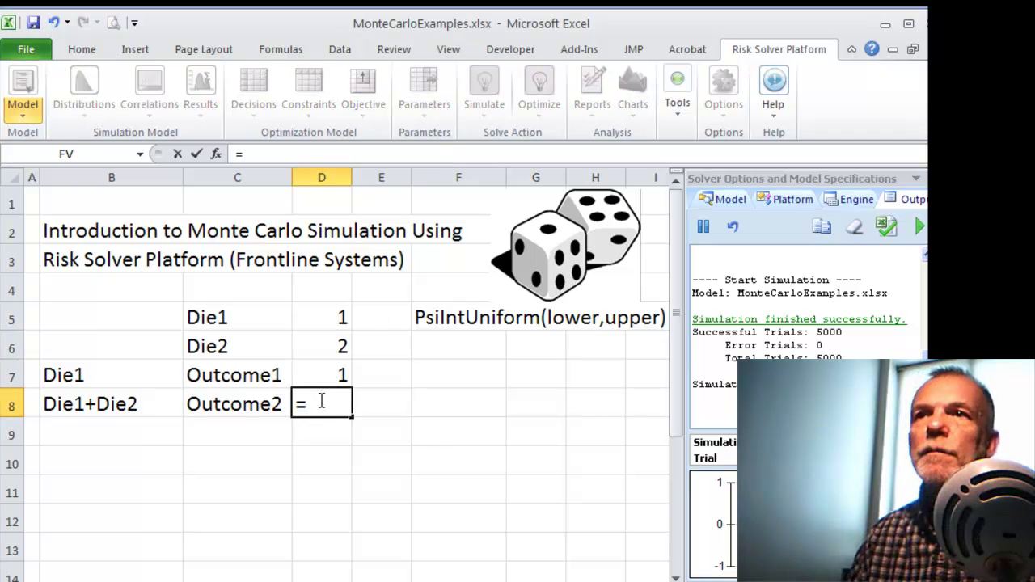
{"action": "left_click", "coordinate": [321, 315]}
{"action": "type", "text": "+"}
{"action": "left_click", "coordinate": [317, 341]}
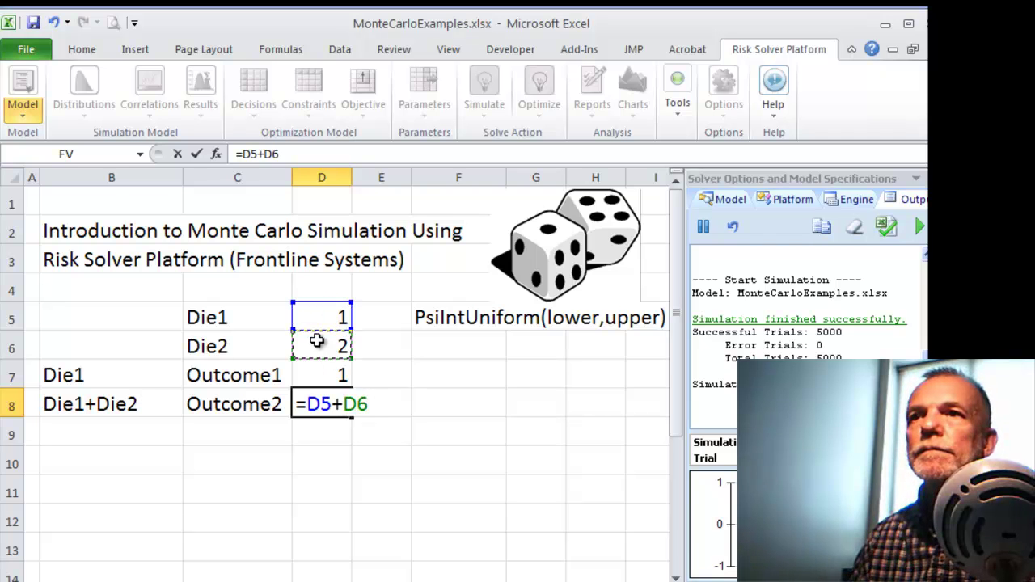
{"action": "key", "text": "Return"}
- Make Outcome2 in D8 a simulation output by adding an in-cell PsiOutput function to its formula
{"action": "left_click", "coordinate": [325, 409]}
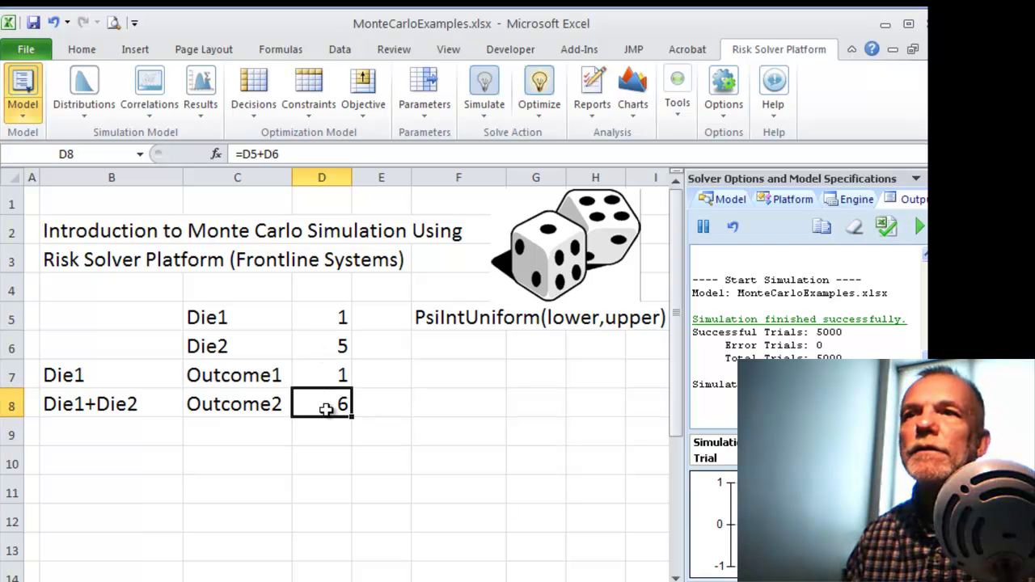
{"action": "left_click", "coordinate": [204, 113]}
{"action": "left_click", "coordinate": [512, 166]}
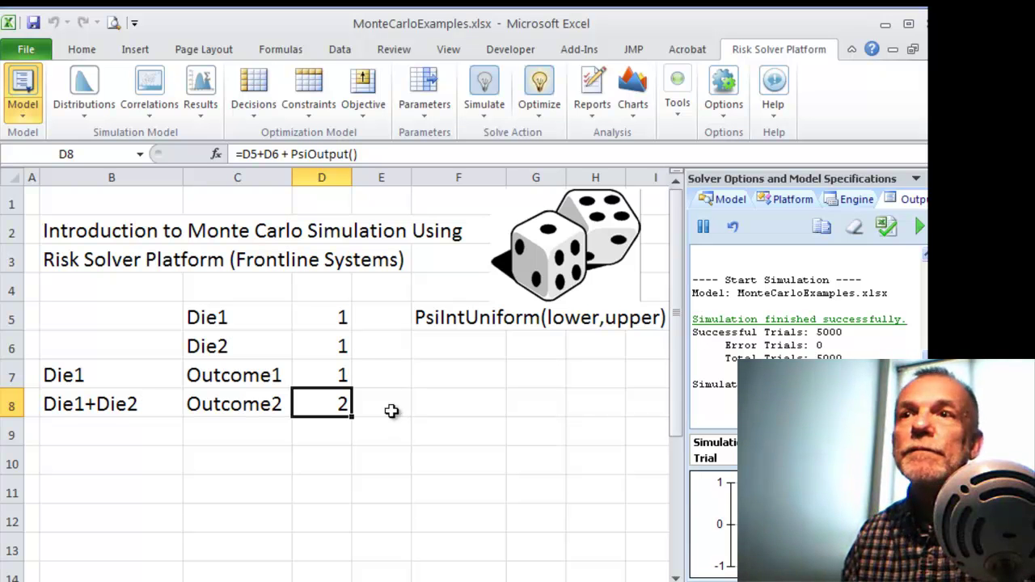
- Run the simulation once more and open the frequency chart and statistics for Outcome2 in D8
{"action": "left_click", "coordinate": [489, 121]}
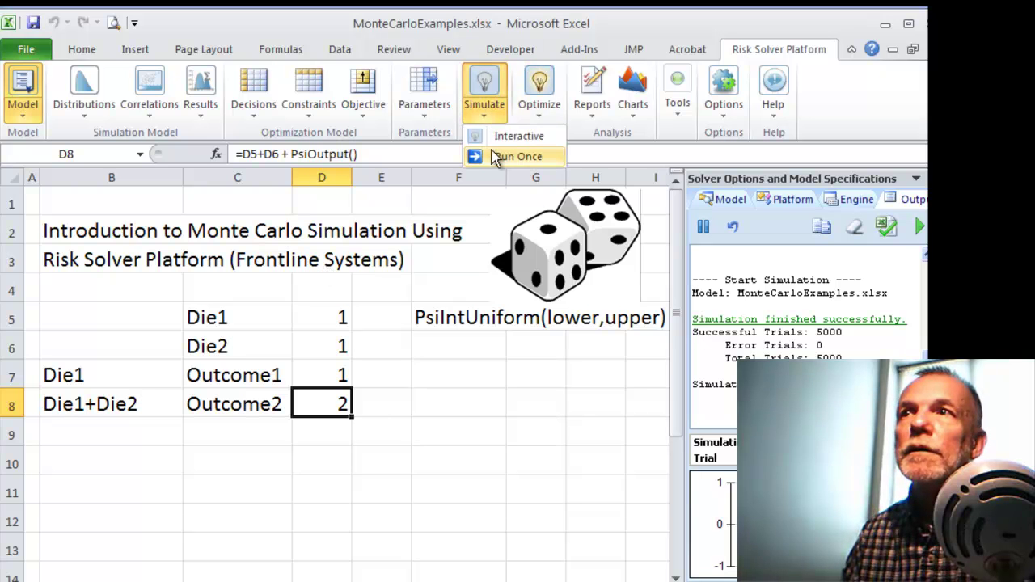
{"action": "left_click", "coordinate": [497, 157]}
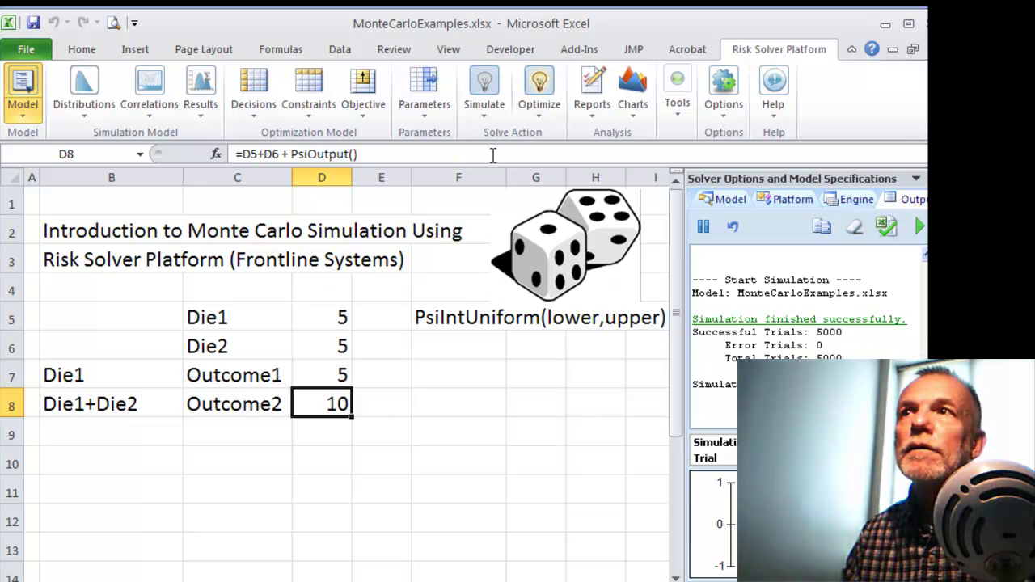
{"action": "double_click", "coordinate": [314, 402]}
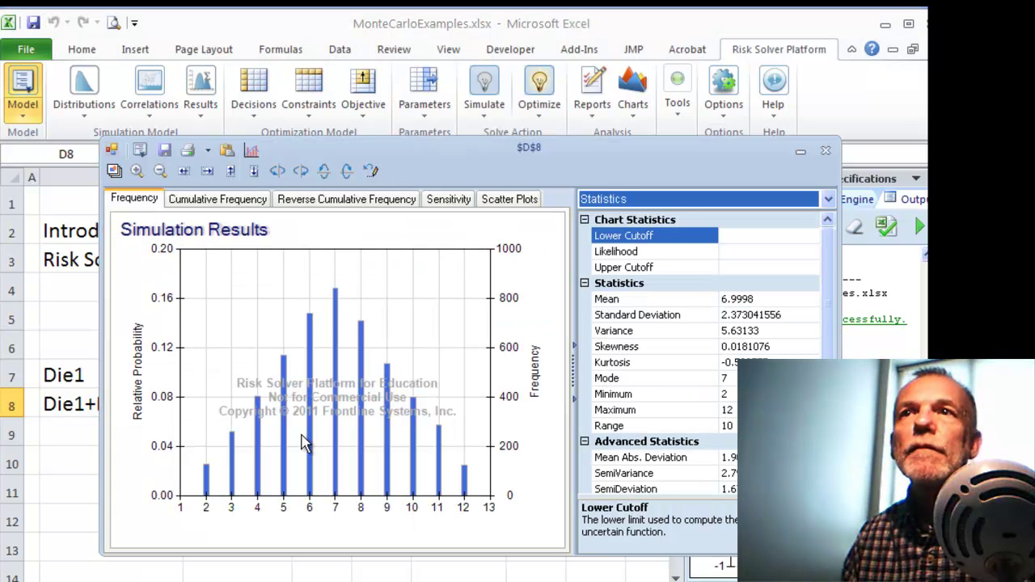